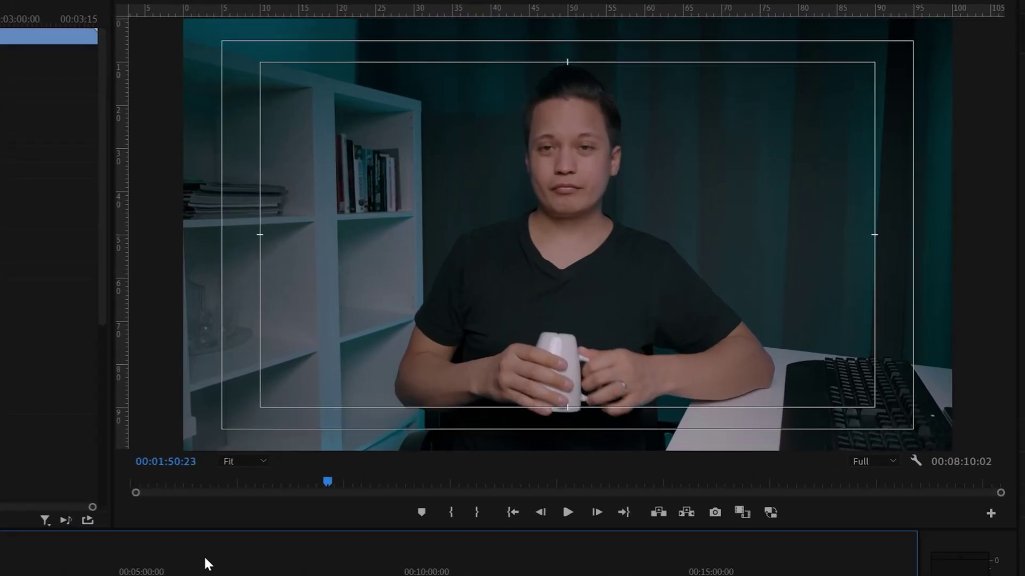
# Step the playhead back and forward frame by frame to find the talking-head cut point
pyautogui.press('Left')
pyautogui.press('Left')
pyautogui.press('Left')
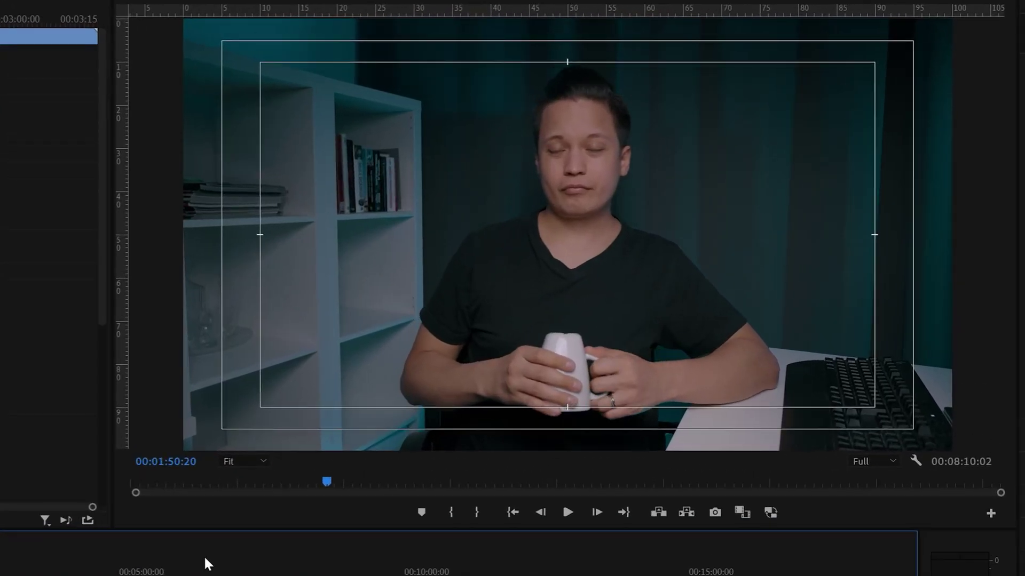
pyautogui.press('Left')
pyautogui.press('Left')
pyautogui.press('Left')
pyautogui.press('Left')
pyautogui.press('Left')
pyautogui.press('Left')
pyautogui.press('Left')
pyautogui.press('Left')
pyautogui.press('Left')
pyautogui.press('Left')
pyautogui.press('Left')
pyautogui.press('Left')
pyautogui.press('Left')
pyautogui.press('Left')
pyautogui.press('Left')
pyautogui.press('Left')
pyautogui.press('Left')
pyautogui.press('Left')
pyautogui.press('Left')
pyautogui.press('Left')
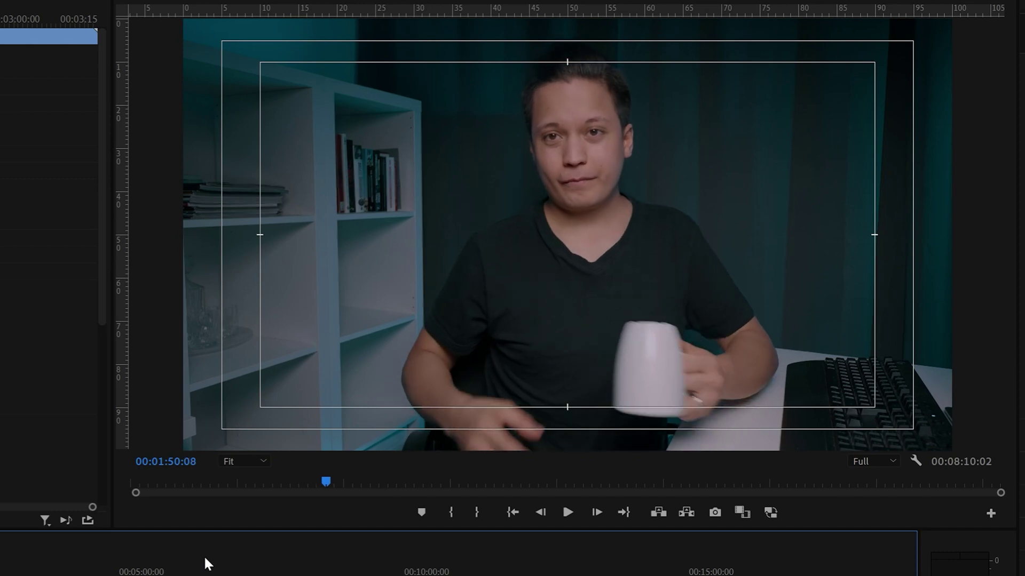
pyautogui.press('Right')
pyautogui.press('Right')
pyautogui.press('Right')
pyautogui.press('Right')
pyautogui.press('Right')
pyautogui.press('Right')
pyautogui.press('Right')
pyautogui.press('Right')
pyautogui.press('Right')
pyautogui.press('Right')
pyautogui.press('Right')
pyautogui.press('Right')
pyautogui.press('Right')
pyautogui.press('Right')
pyautogui.press('Right')
pyautogui.press('Right')
pyautogui.press('Right')
pyautogui.press('Right')
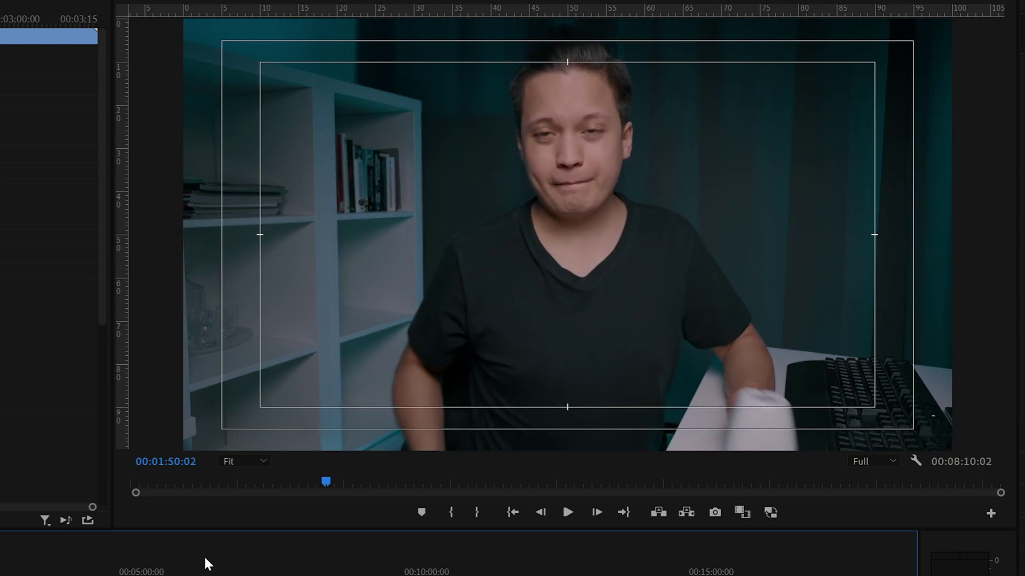
pyautogui.press('Right')
pyautogui.press('Right')
pyautogui.press('Right')
pyautogui.press('Right')
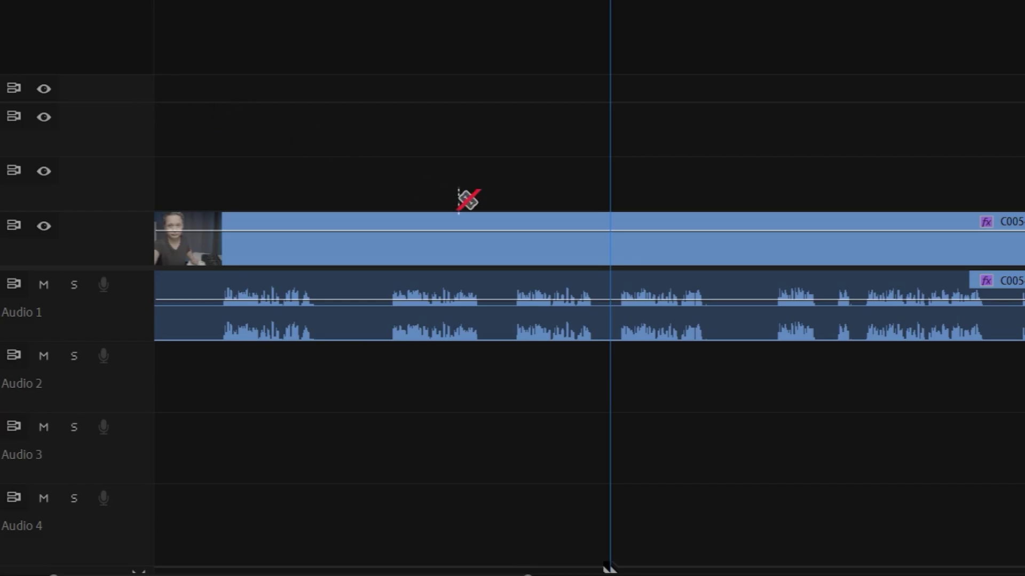
# Split the C0054 video and audio at the playhead, undoing the extra splits
pyautogui.click(609, 246)
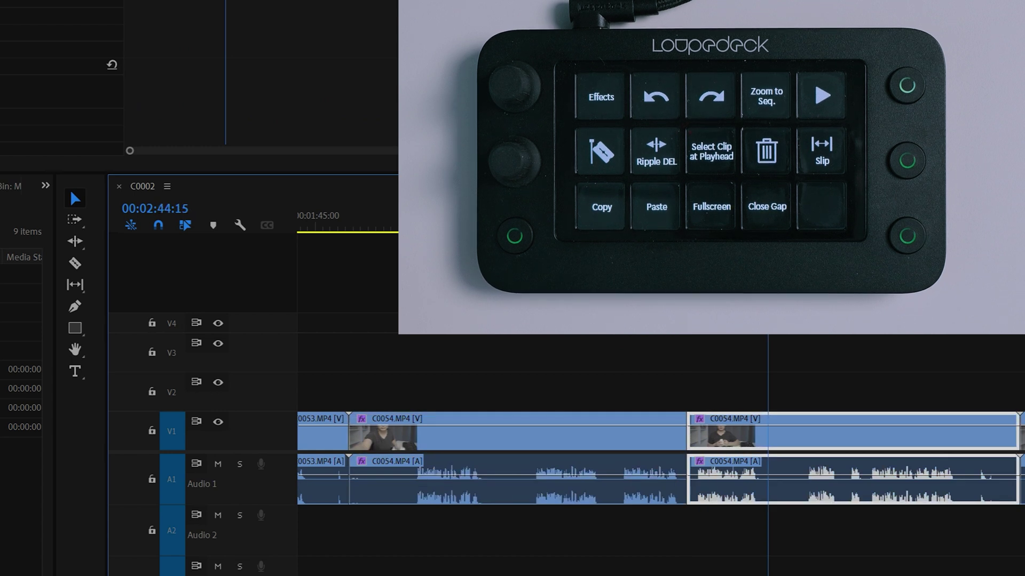
pyautogui.hotkey('ctrl', 'k')
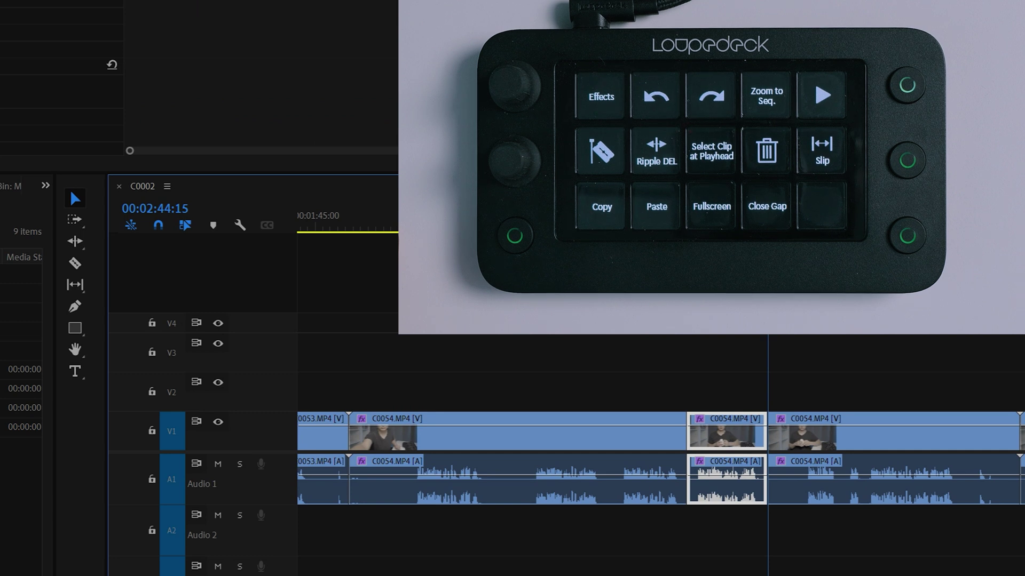
pyautogui.hotkey('ctrl', 'z')
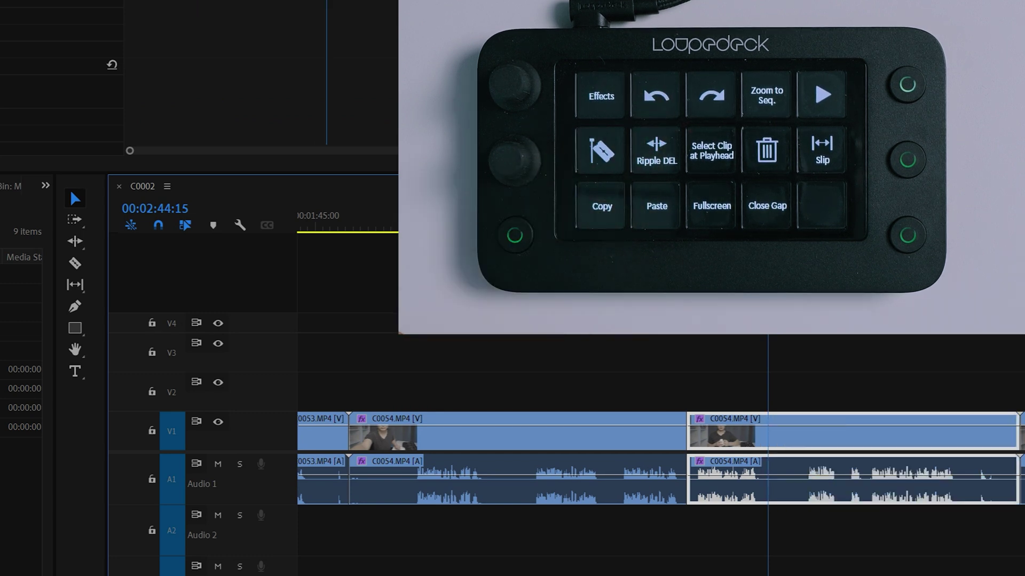
pyautogui.hotkey('ctrl', 'z')
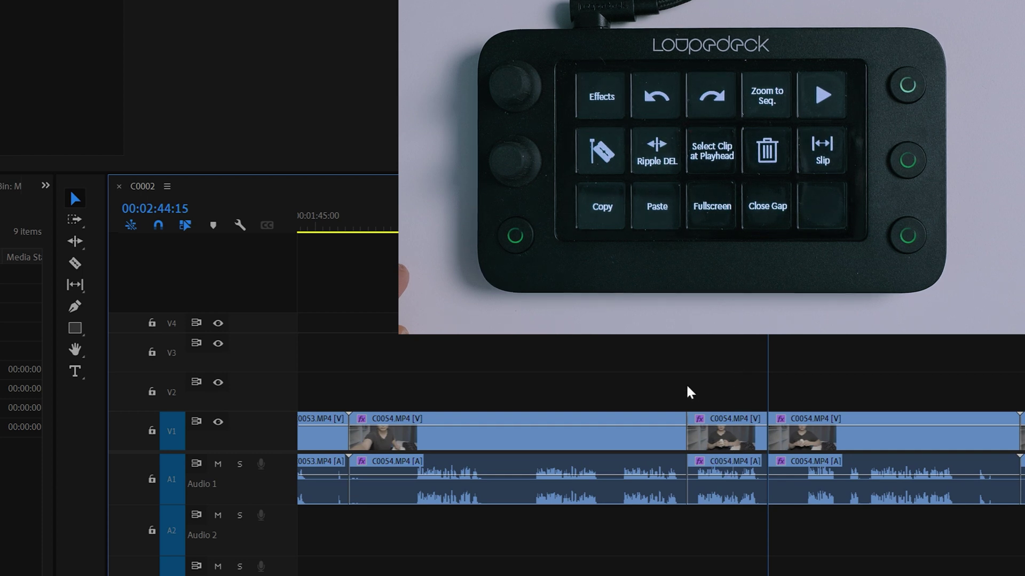
# Delete the unwanted C0054 section and ripple-delete so later clips shift left into the gap
pyautogui.click(550, 457)
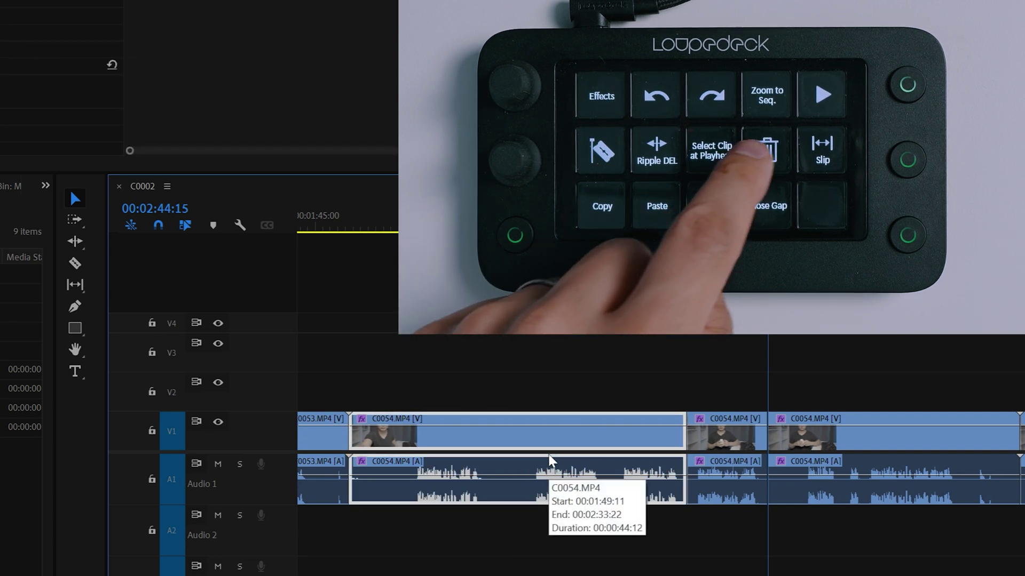
pyautogui.press('Delete')
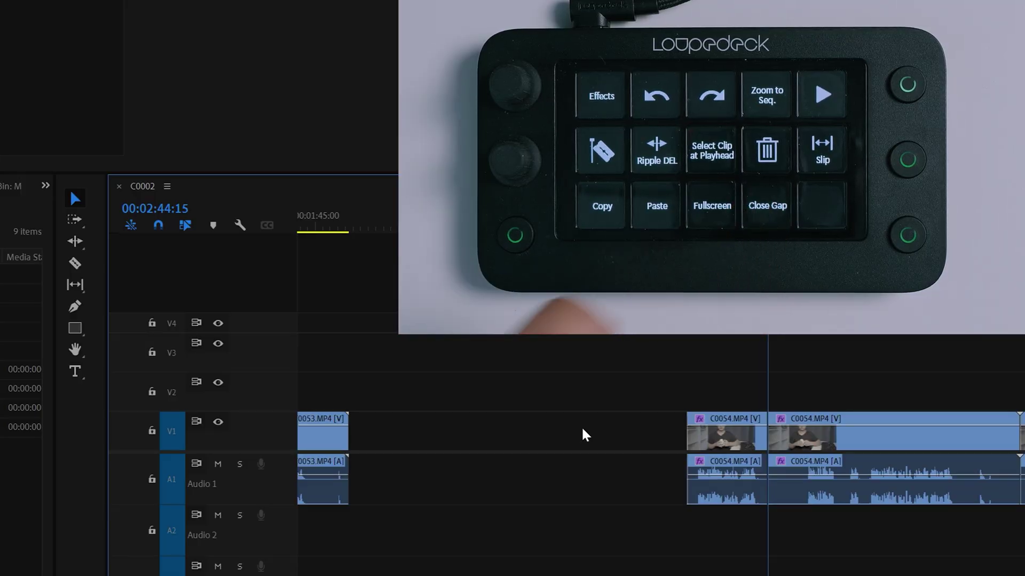
pyautogui.press('Delete')
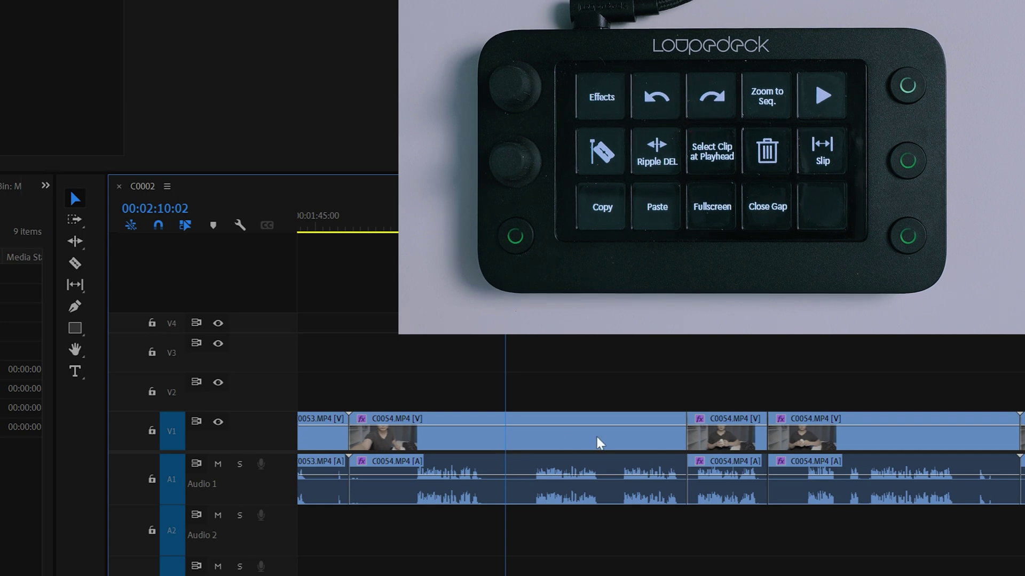
pyautogui.click(493, 446)
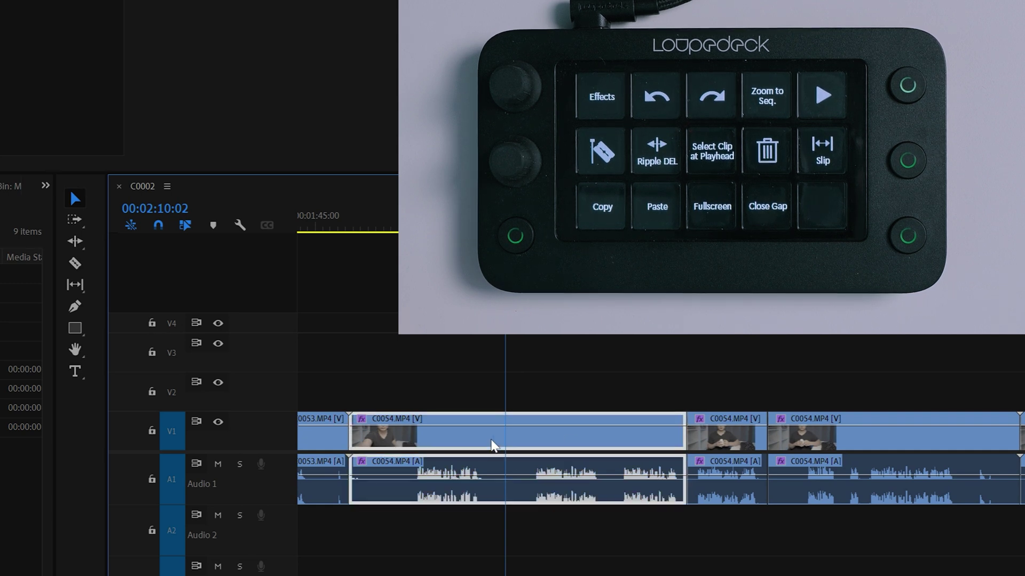
pyautogui.hotkey('shift', 'Delete')
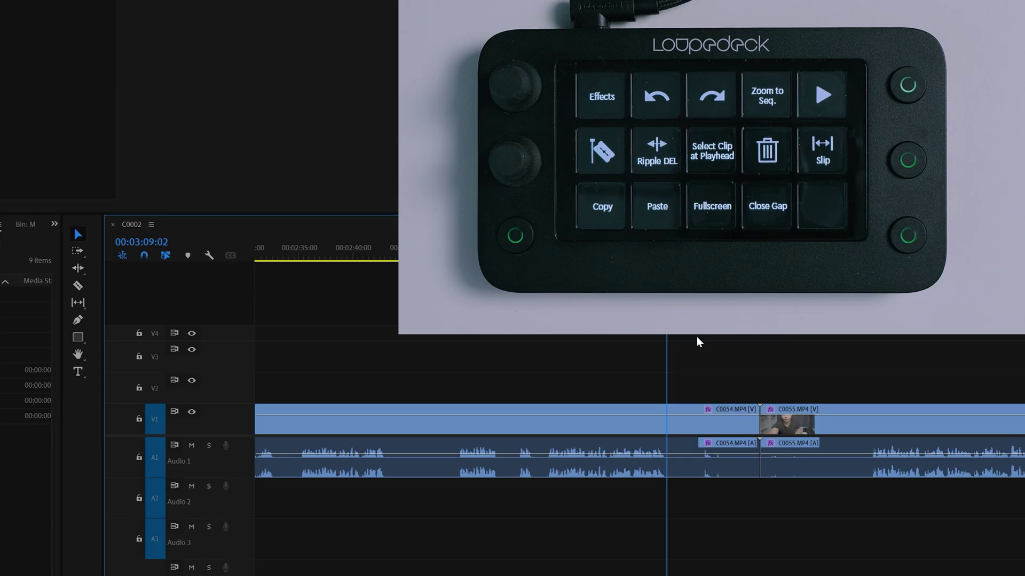
# Fit the whole sequence in the timeline, zoom back in, and select the C0055 clip
pyautogui.press('\\')
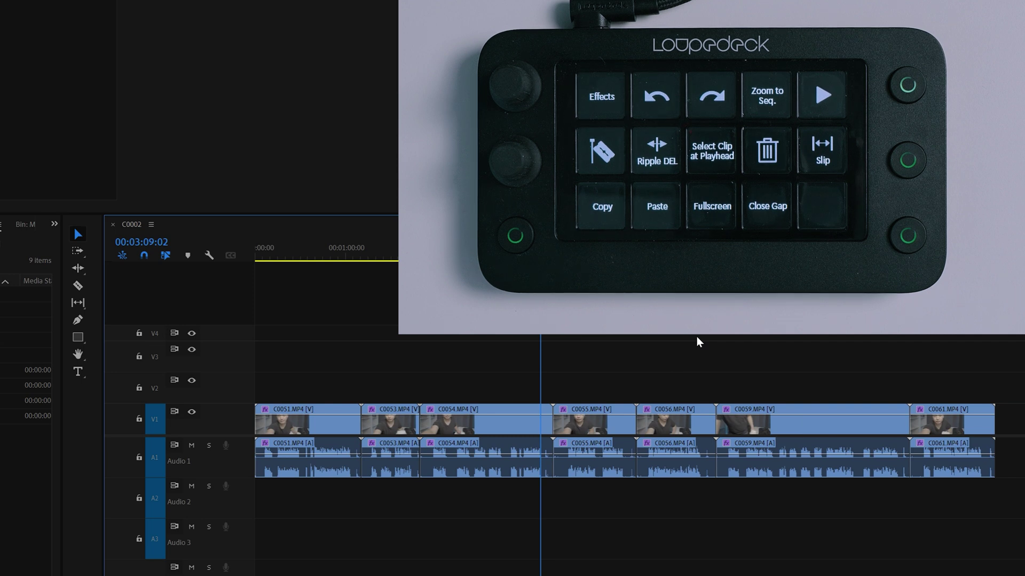
pyautogui.press('\\')
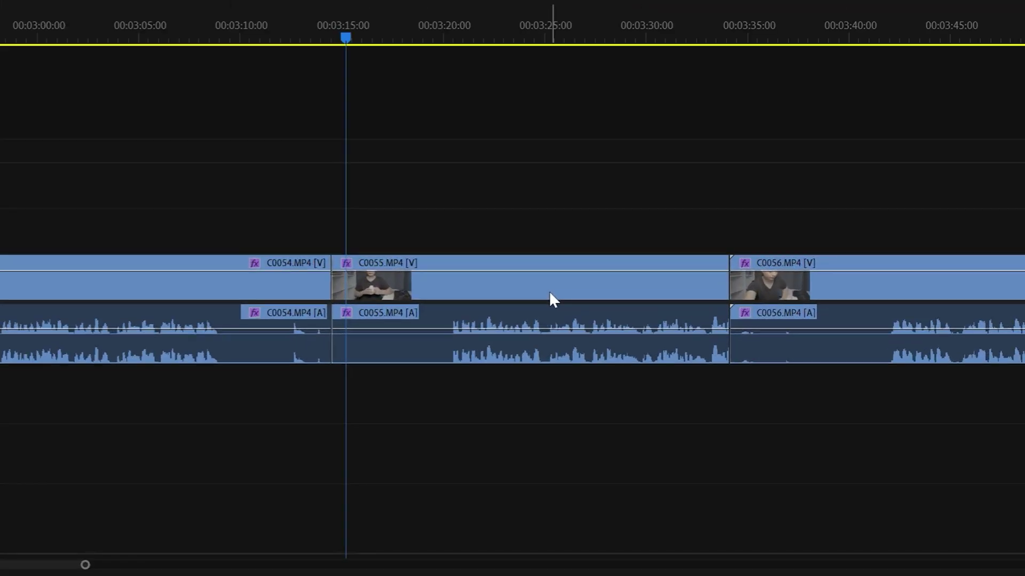
pyautogui.click(549, 292)
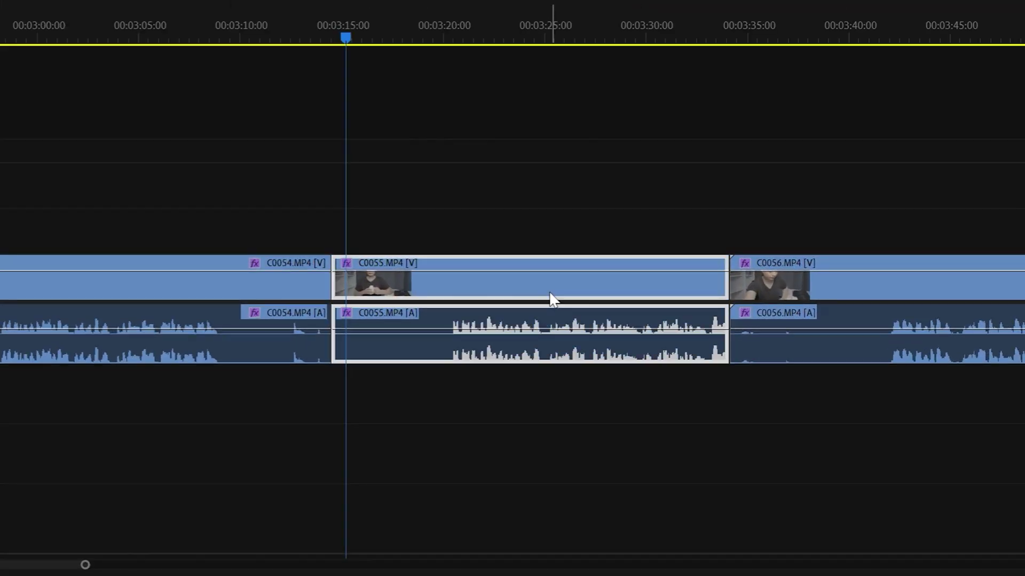
# Slip C0055's footage leftward while keeping its timeline position and length unchanged
pyautogui.moveTo(549, 291); pyautogui.dragTo(448, 300)
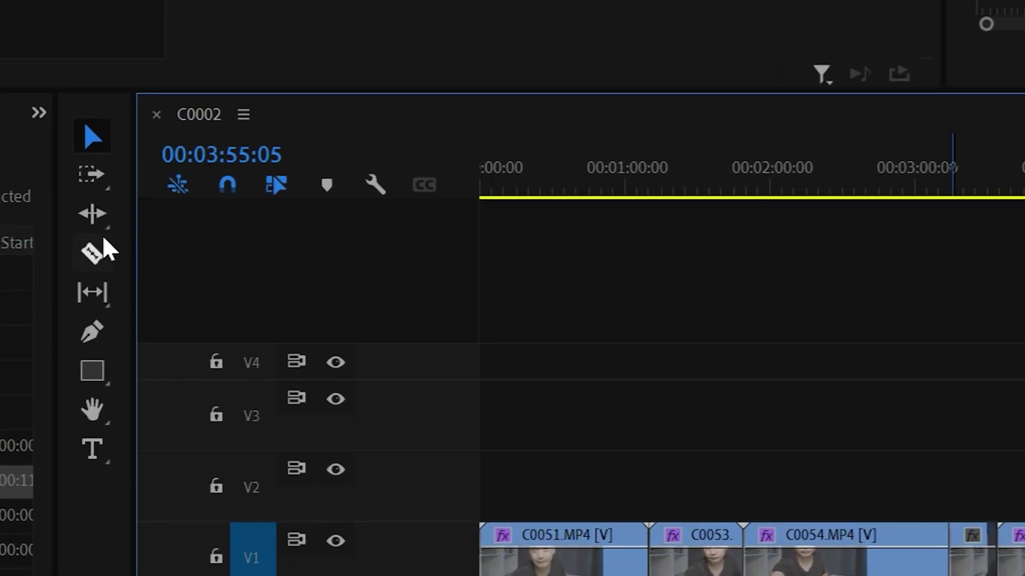
# With the Remix Tool, stretch Voyage.wav so the music reaches the end of the sequence
pyautogui.click(101, 229)
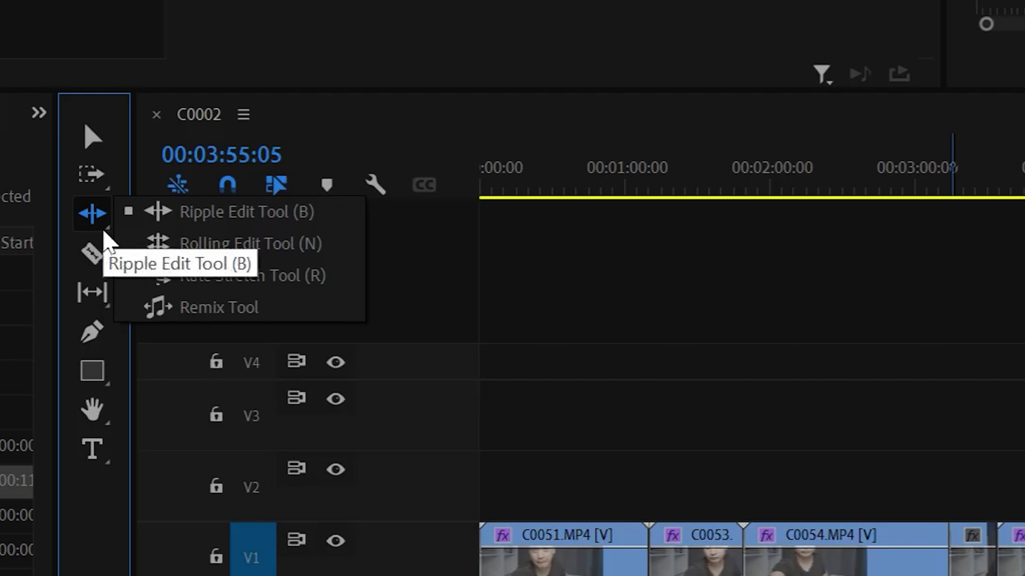
pyautogui.click(324, 314)
pyautogui.press('v')
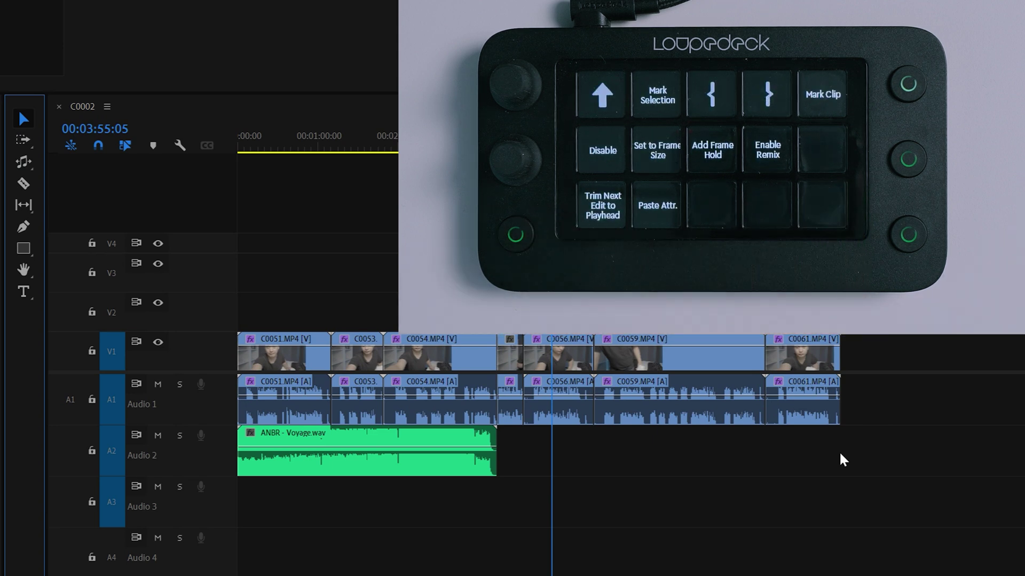
pyautogui.hotkey('shift', 'r')
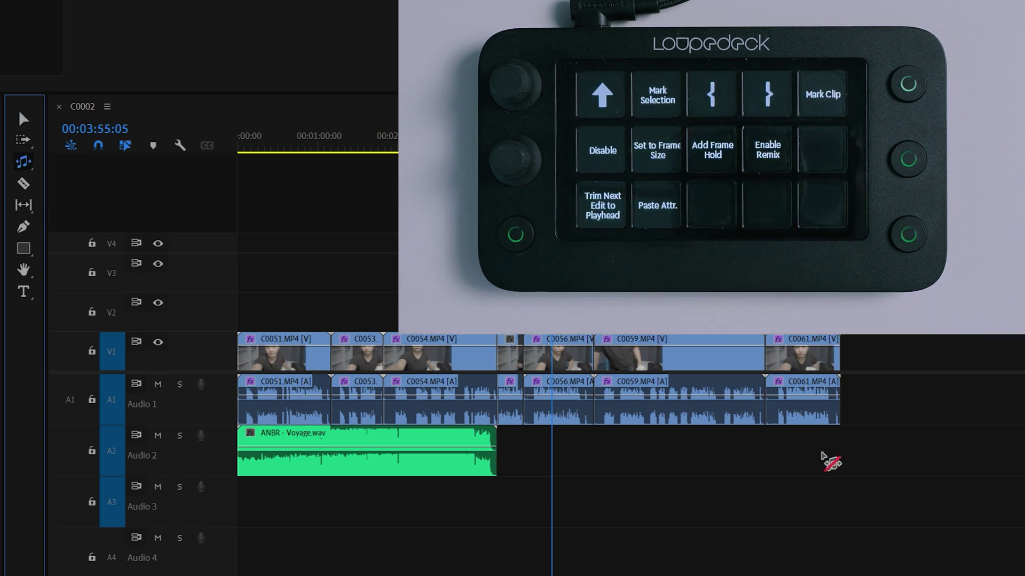
pyautogui.moveTo(496, 450); pyautogui.dragTo(512, 450)
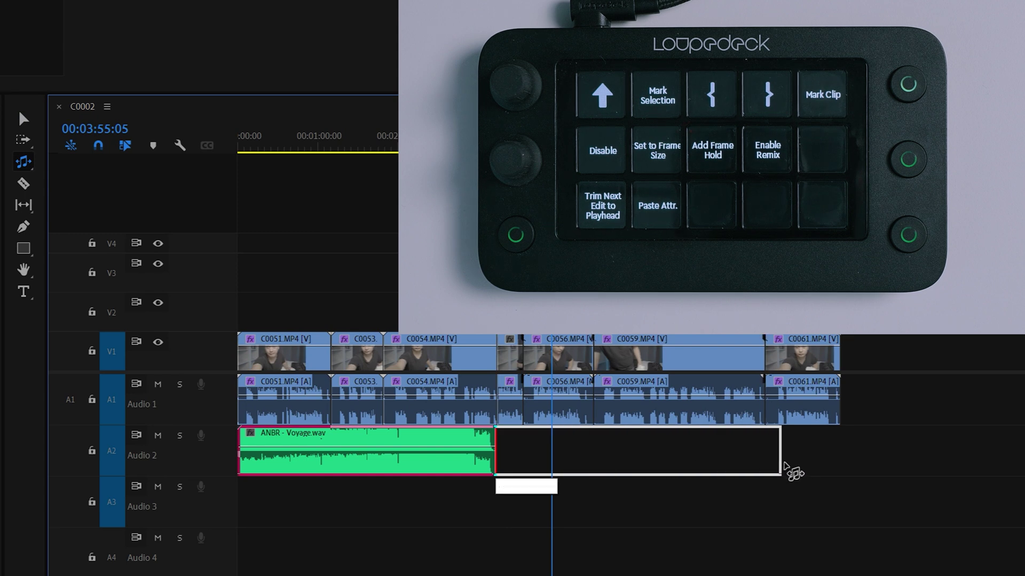
pyautogui.moveTo(841, 458); pyautogui.dragTo(850, 458)
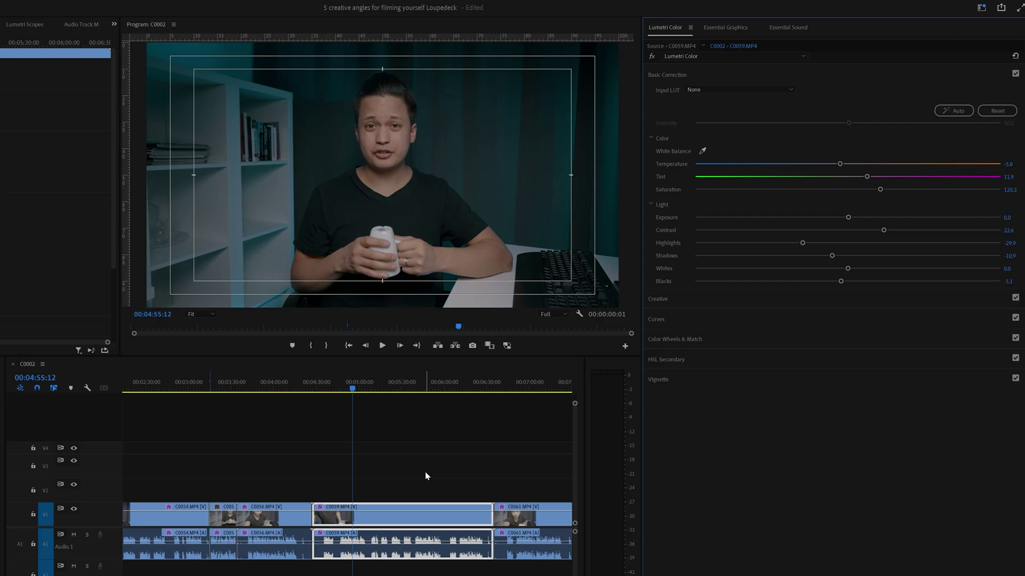
# Maximize the Program Monitor to full-screen playback with Ctrl+`
pyautogui.hotkey('ctrl', '`')
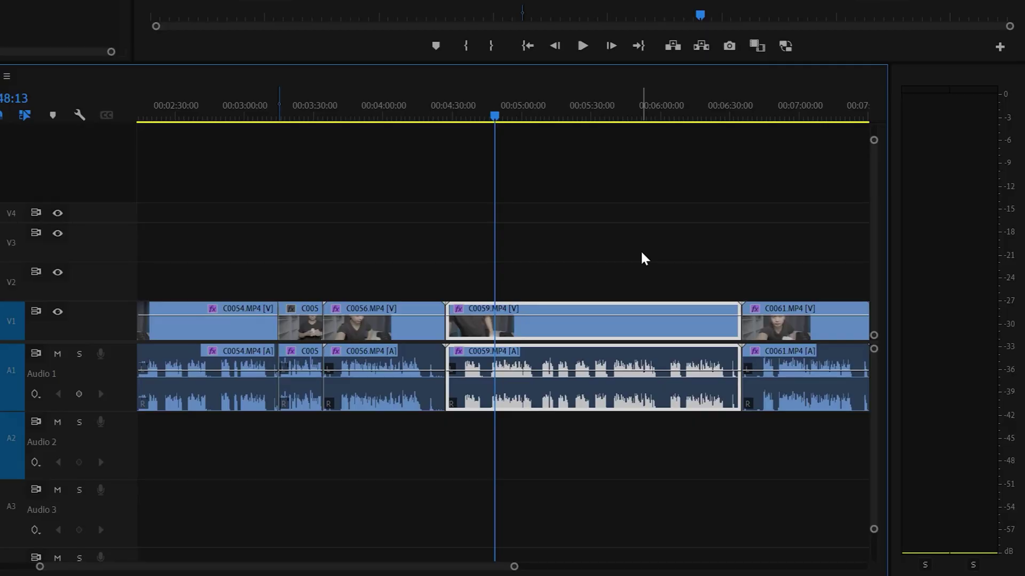
# Enlarge the audio tracks with Alt+= so the A1 waveform is taller and readable
pyautogui.hotkey('alt', '=')
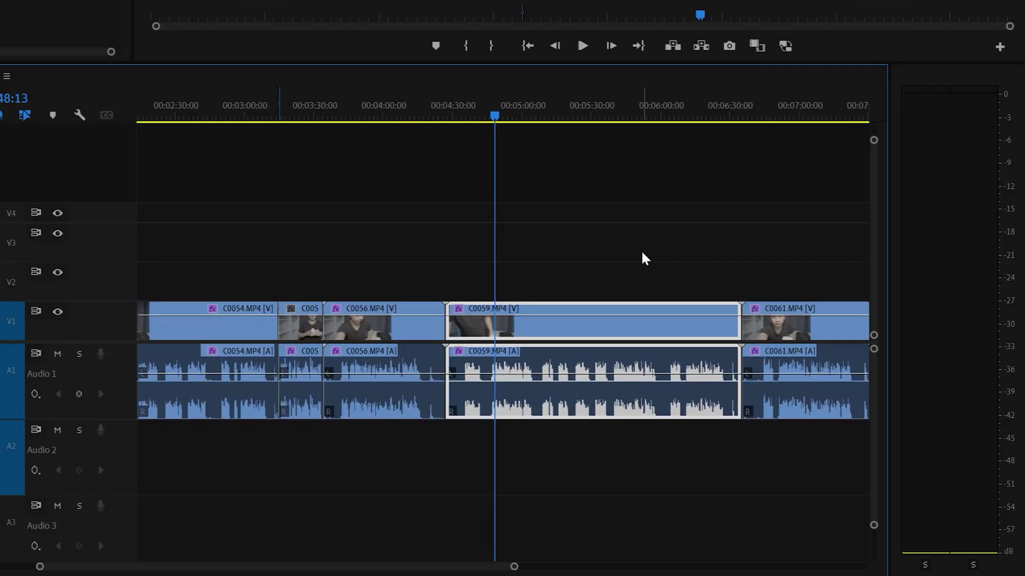
pyautogui.hotkey('alt', '=')
pyautogui.hotkey('alt', '-')
pyautogui.hotkey('alt', '=')
pyautogui.hotkey('alt', '=')
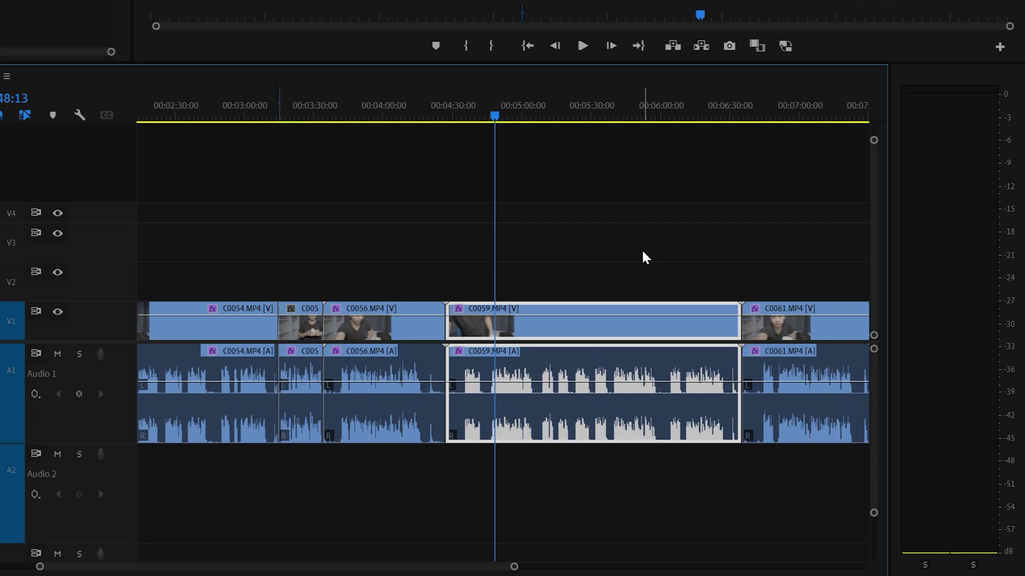
pyautogui.hotkey('alt', '=')
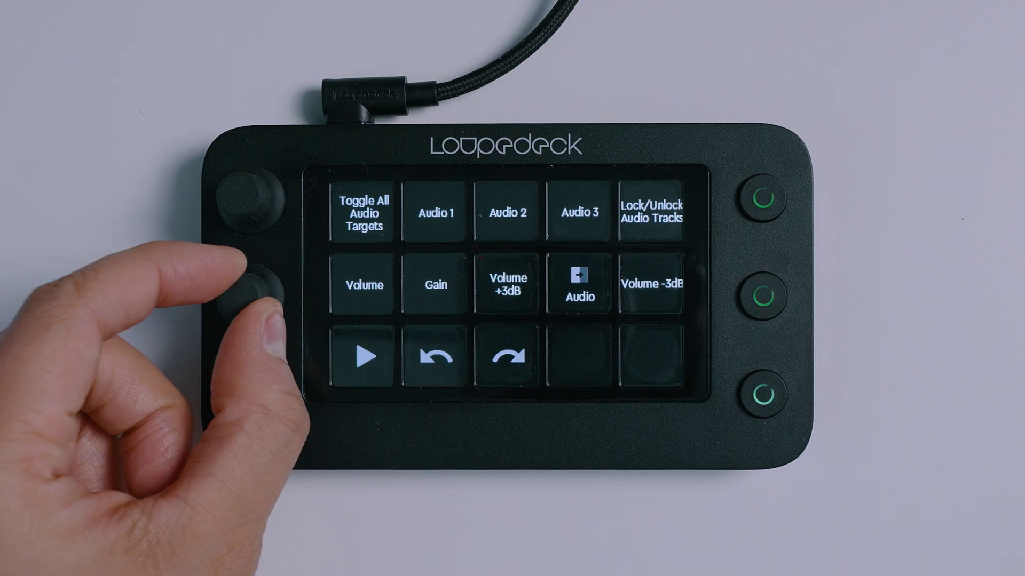